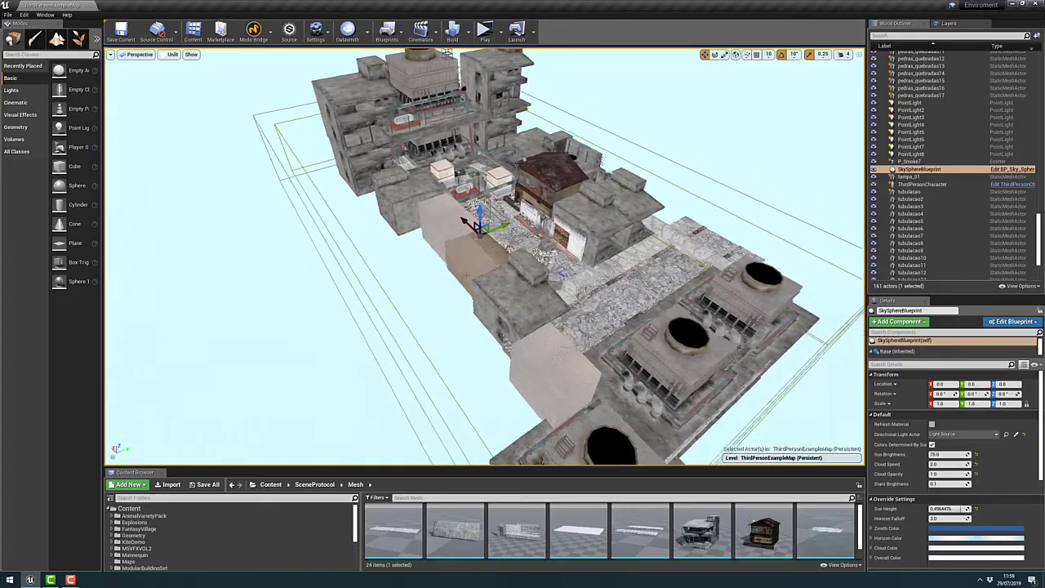
Fly the camera down into the rubble-filled alley and frame it from a high angle.
key(w)
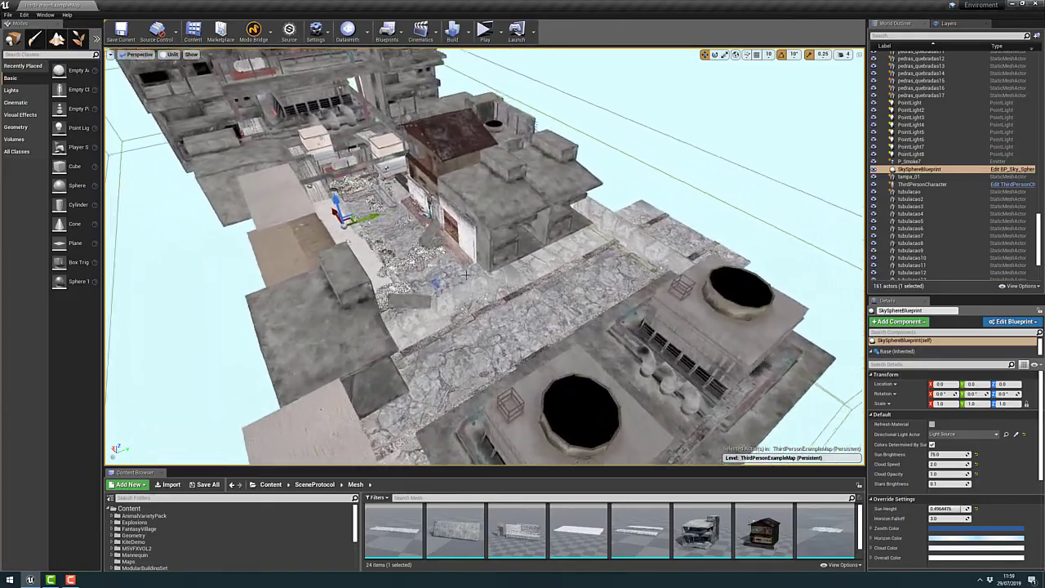
key(w)
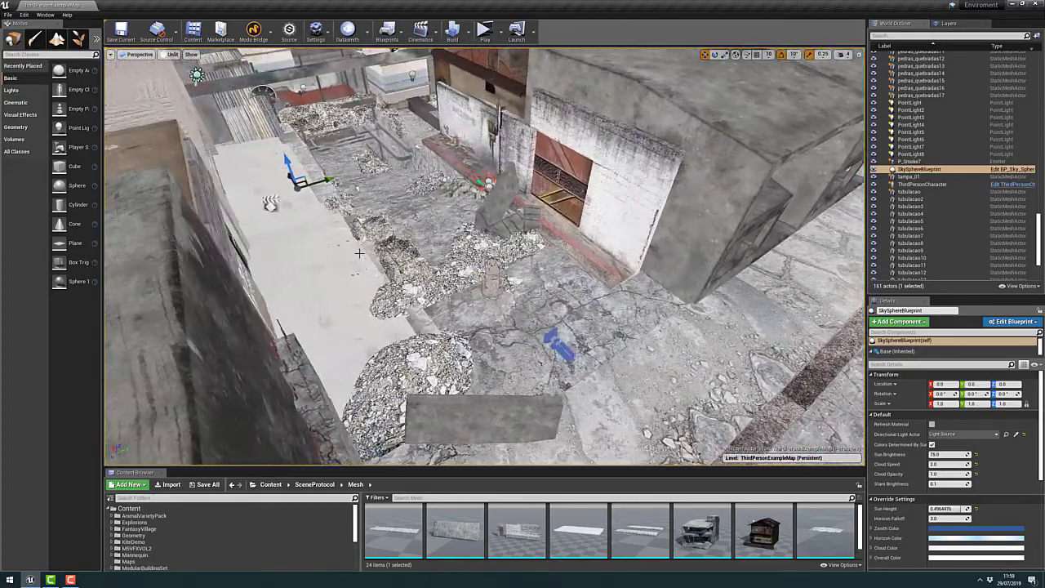
key(w)
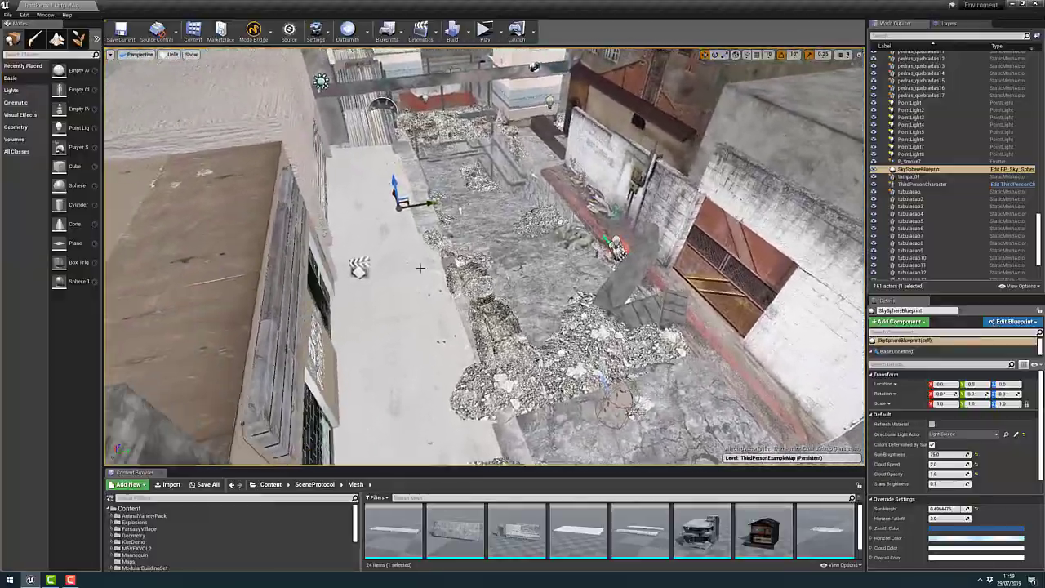
key(w)
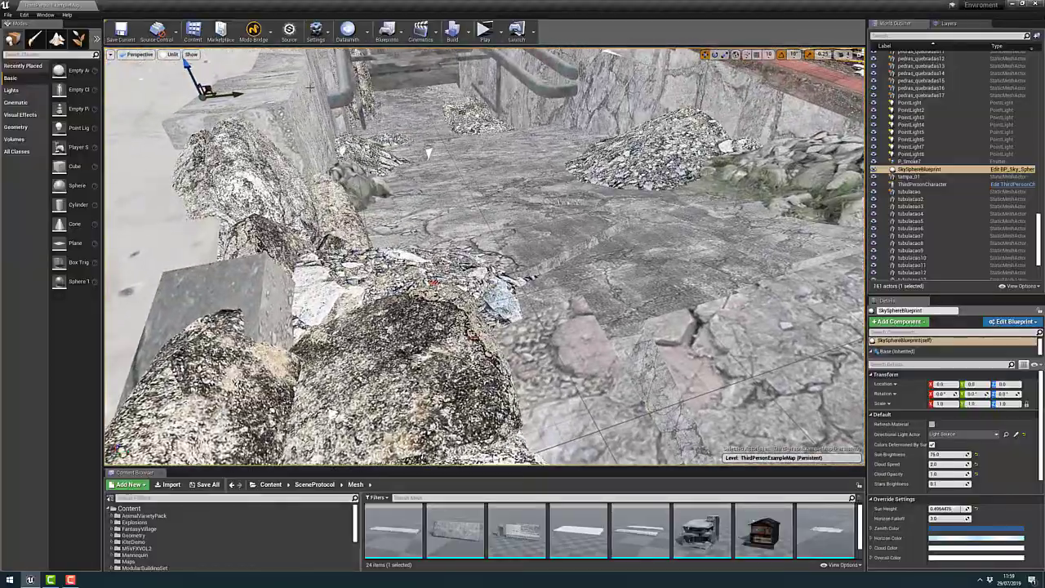
key(s)
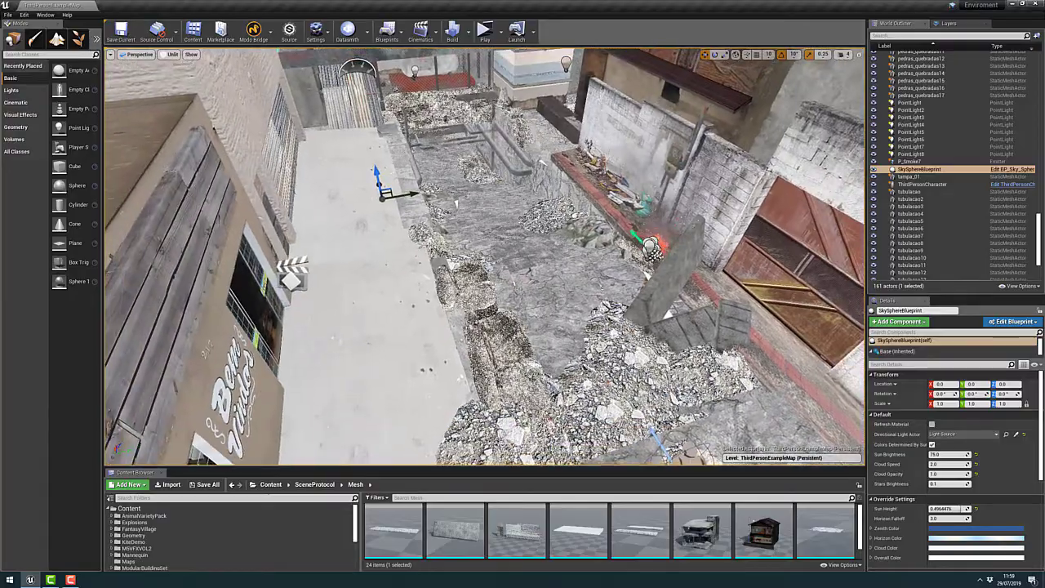
mouse_move(483, 255)
right_down()
mouse_move(483, 327)
mouse_move(483, 204)
right_up()
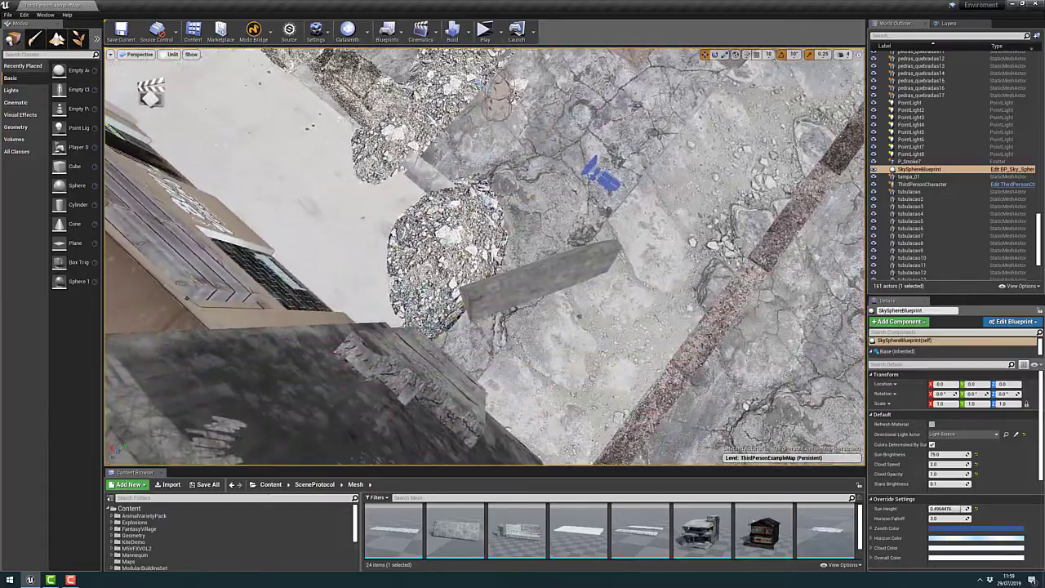
right_drag(226, 85, 225, 93)
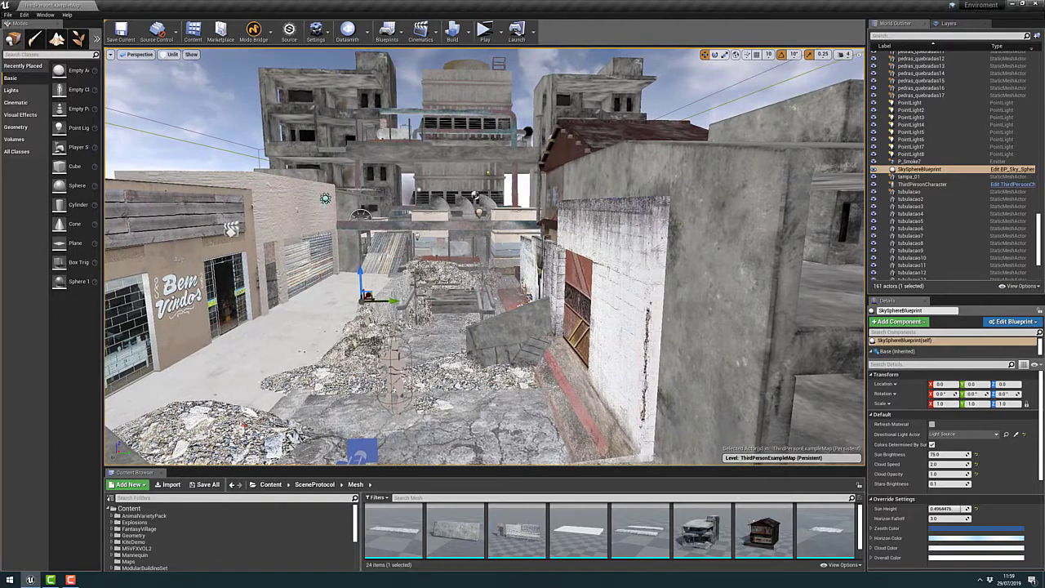
right_drag(225, 93, 225, 93)
Switch the viewport view mode from Unlit to Lit.
click(172, 54)
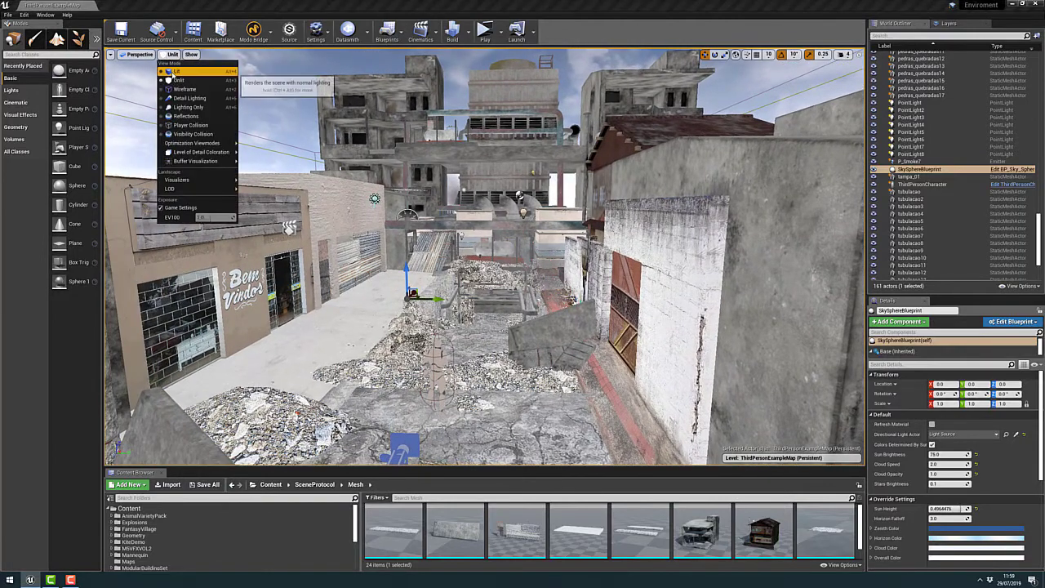
click(176, 72)
right_drag(448, 374, 448, 374)
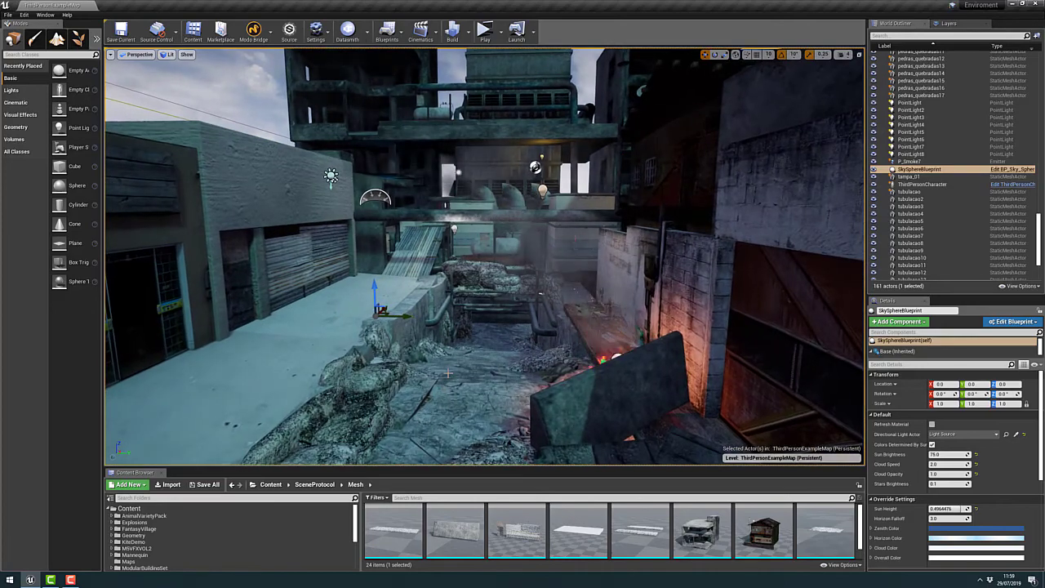
Launch the level as a Standalone Game in a maximized window.
click(480, 33)
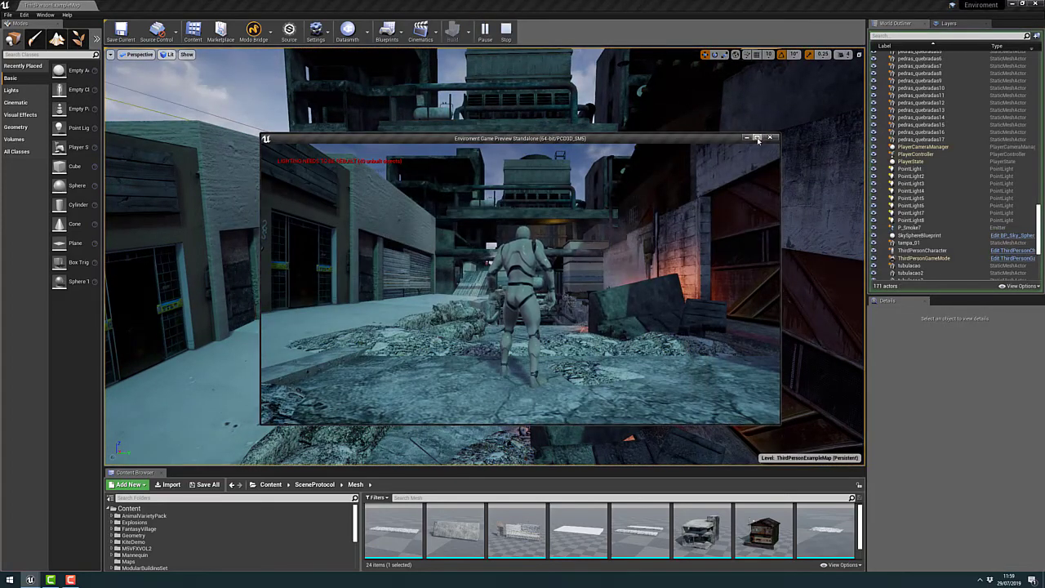
click(757, 137)
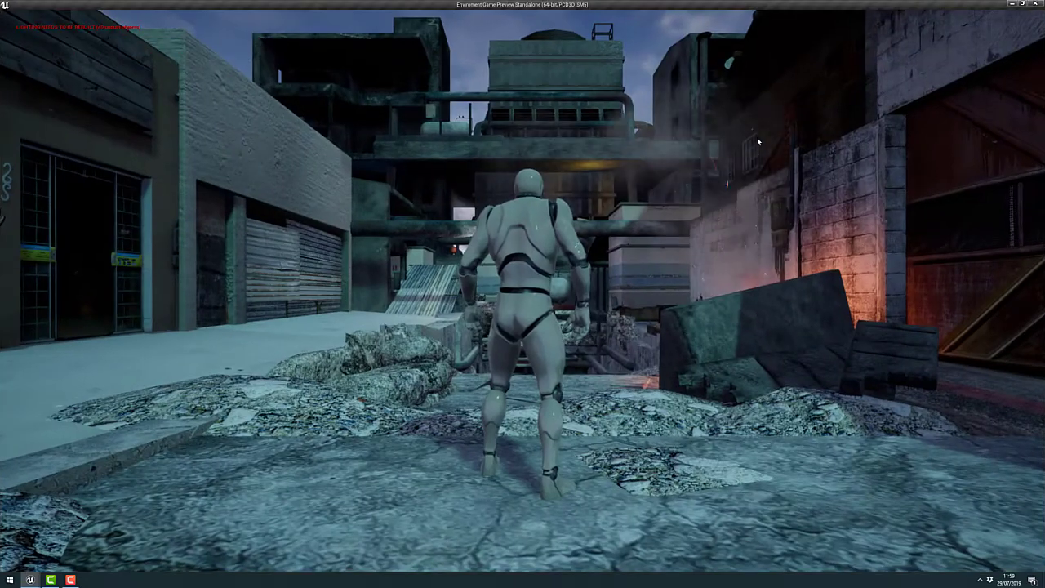
click(722, 230)
Run the character through the alley past the pipes onto the stone ledge, then exit the preview.
key(w)
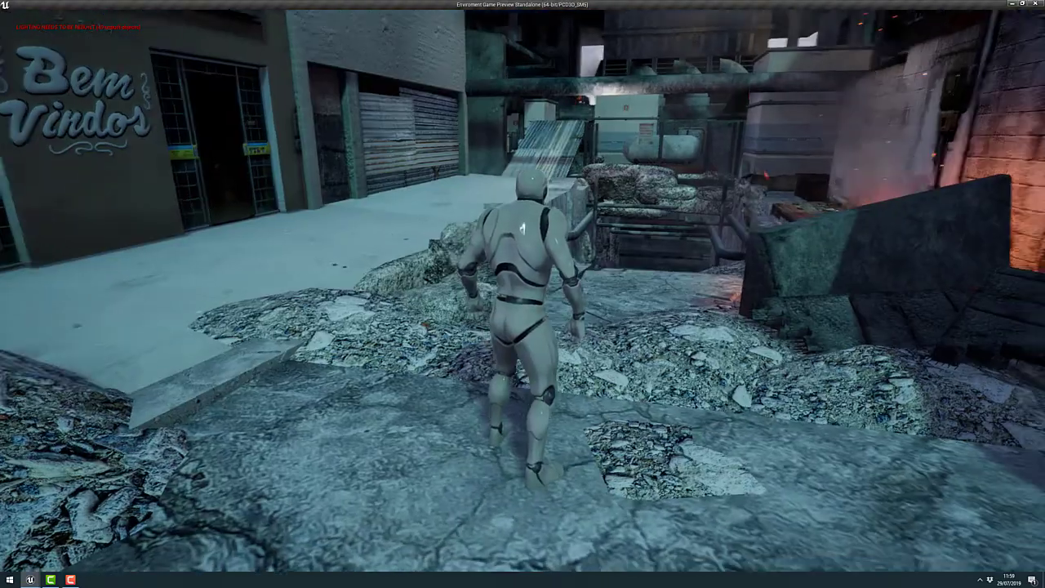
key(w)
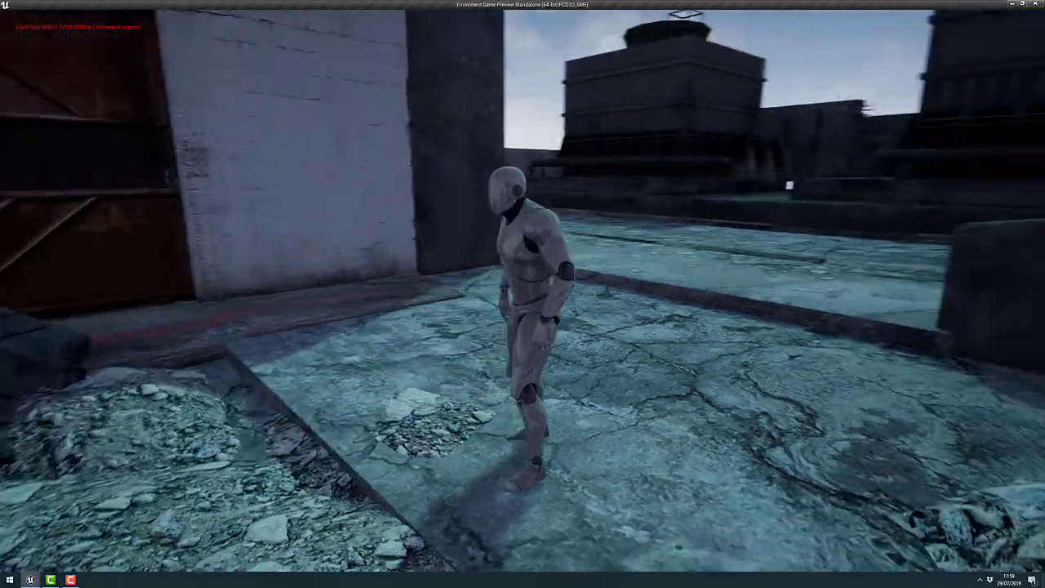
key(s)
key(w)
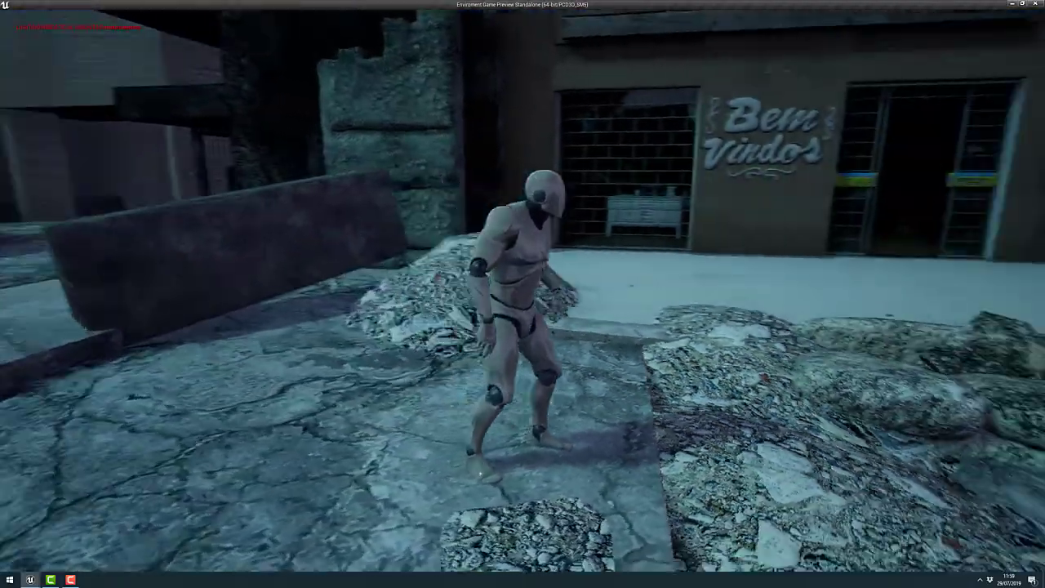
key(w)
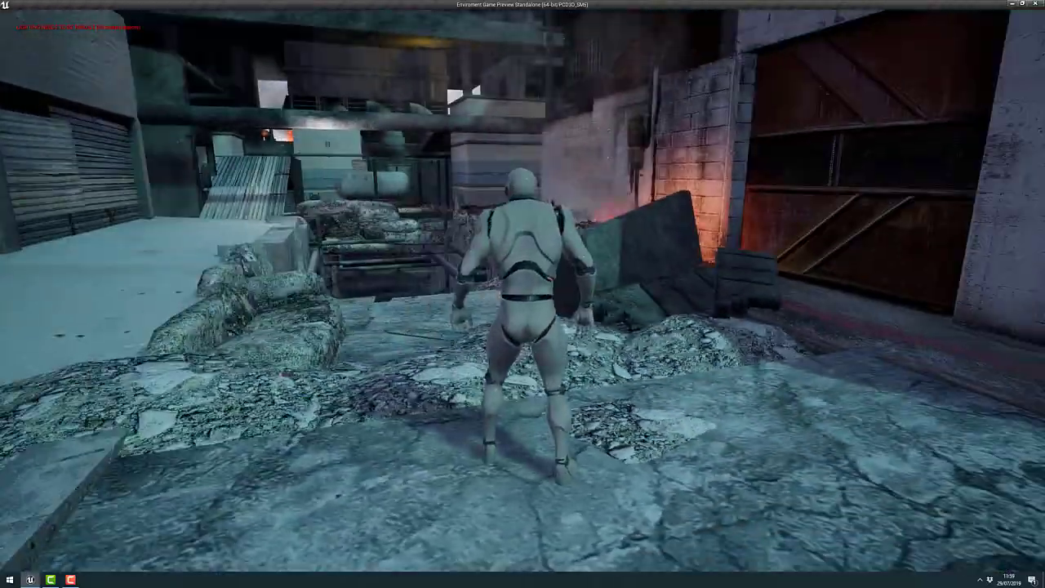
key(w)
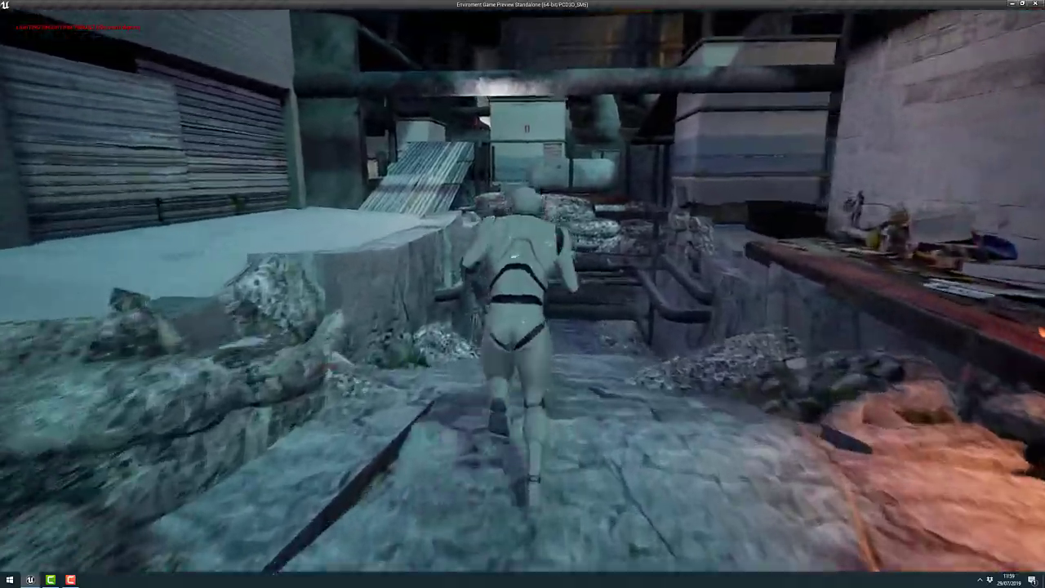
key(w)
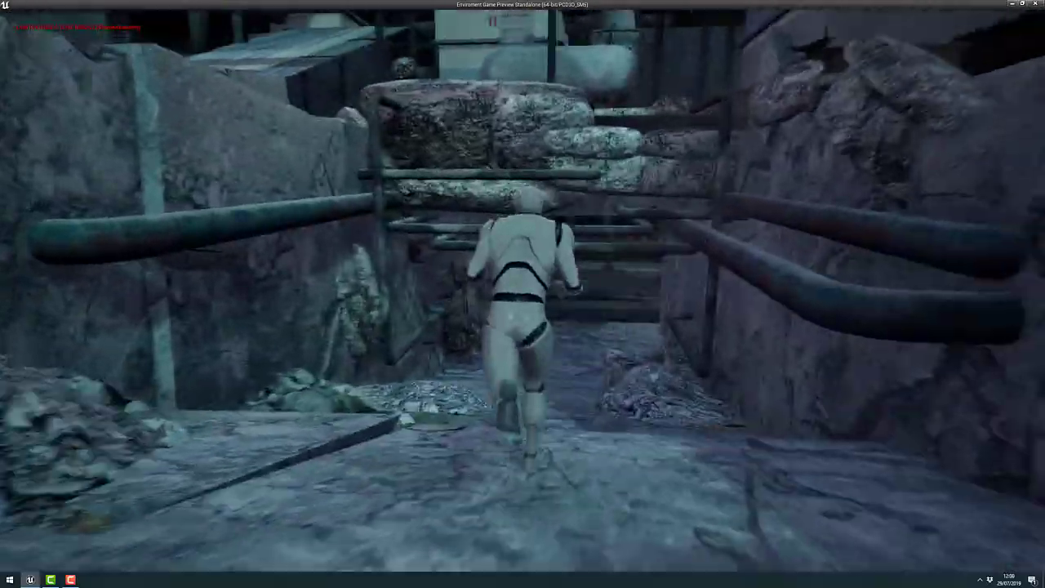
key(w)
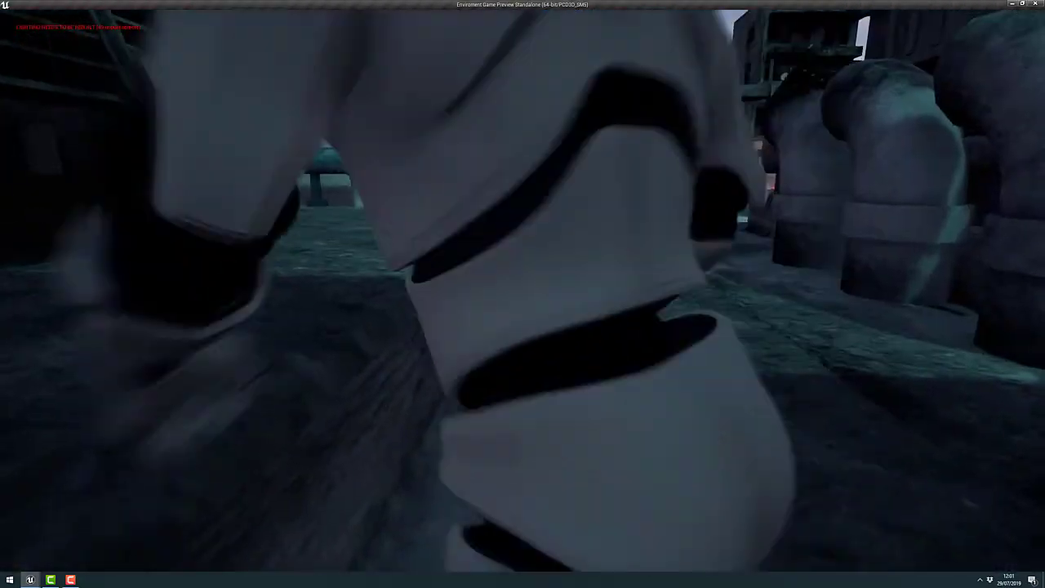
key(Escape)
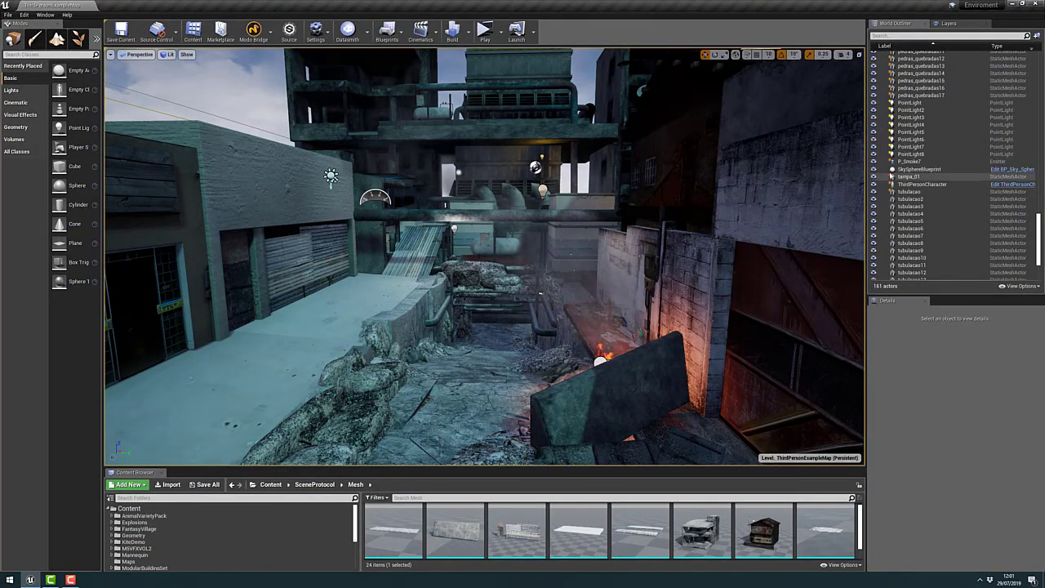
Select the Light Source directional light in the outliner and focus the view on it.
click(910, 161)
scroll(909, 169, up, 2)
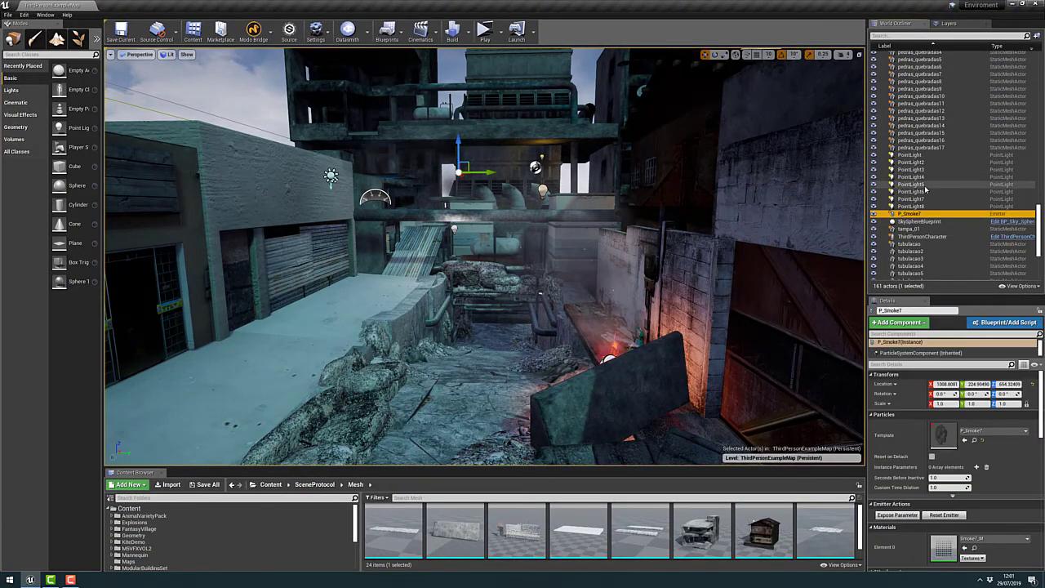
scroll(909, 170, up, 1)
scroll(918, 171, up, 4)
scroll(931, 174, up, 4)
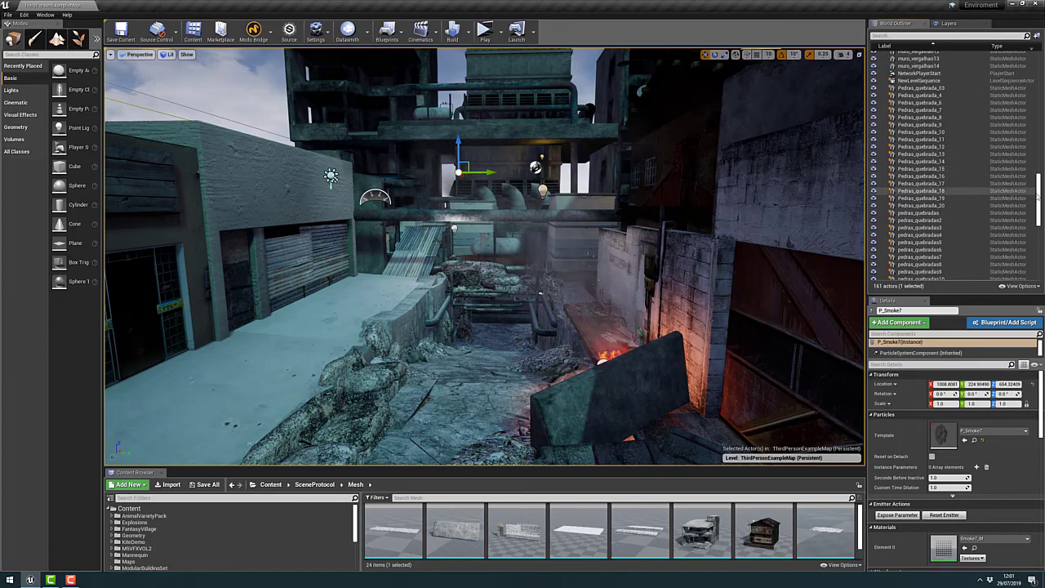
drag(1033, 199, 1033, 96)
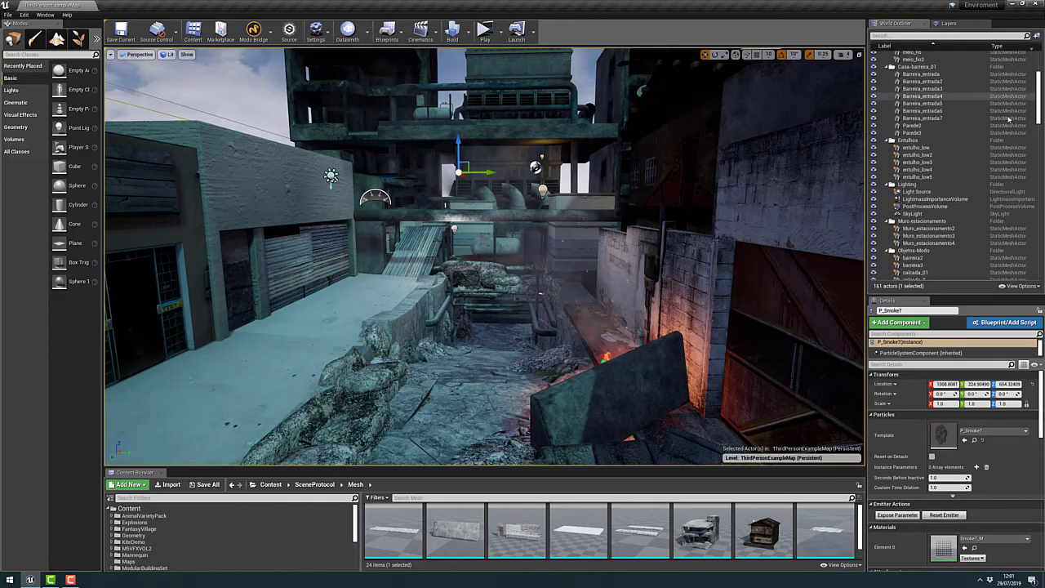
double_click(915, 191)
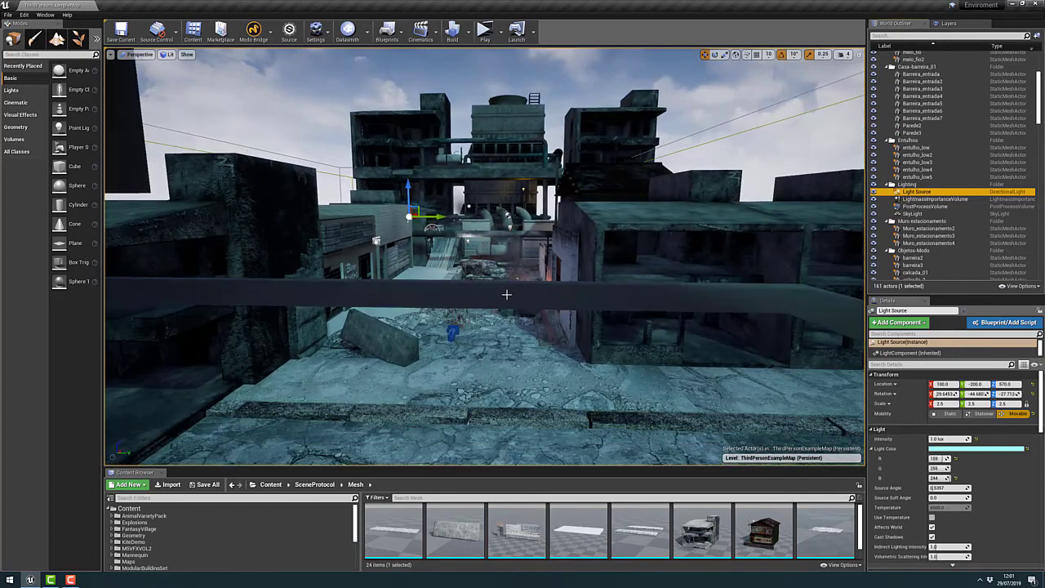
alt+drag(453, 221, 415, 310)
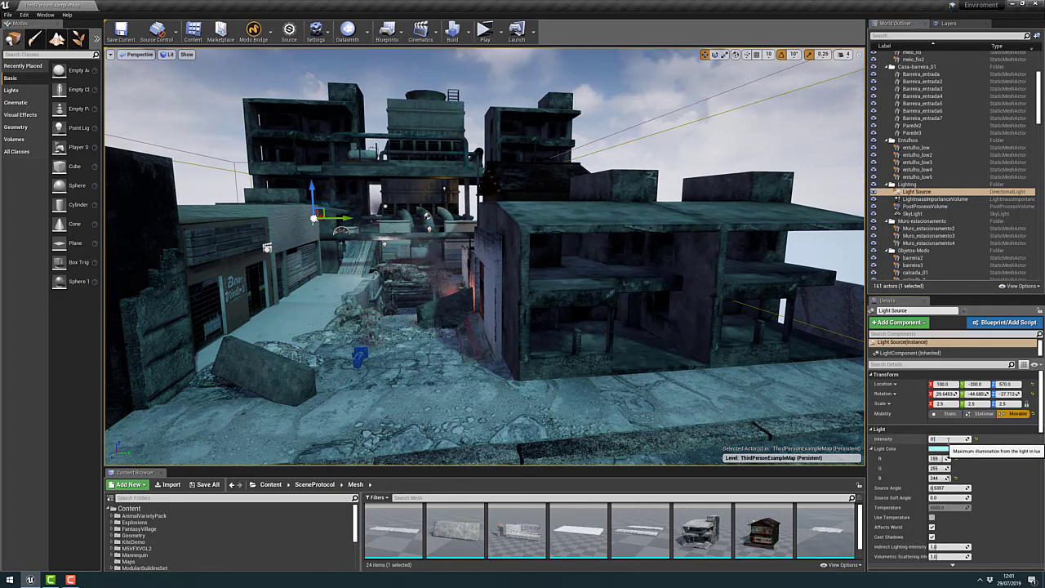
Set the light intensity to 0.1 lux, then drag it up to about 8.46 lux.
text(.1)
key(Return)
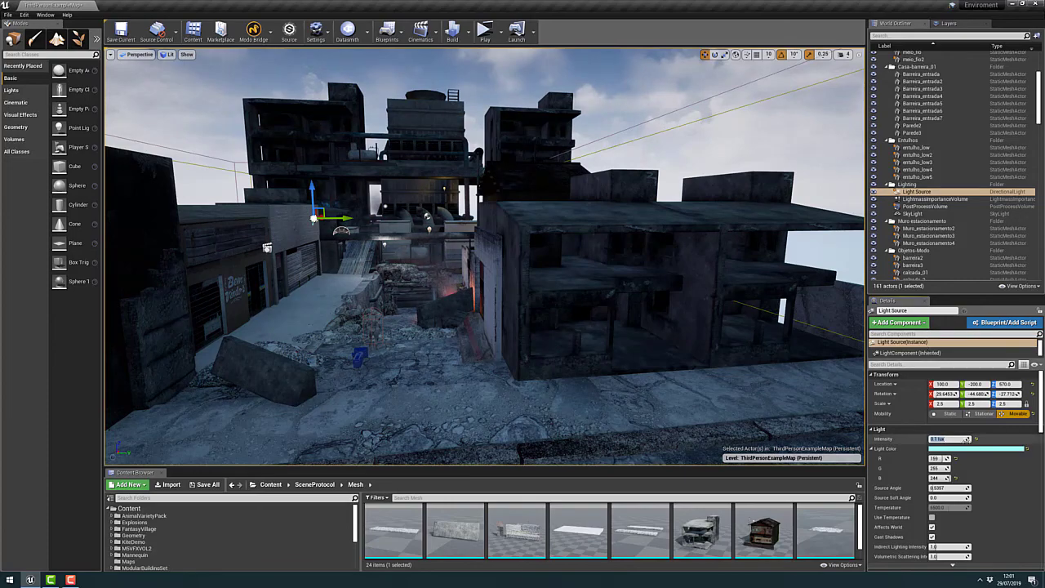
drag(973, 438, 956, 452)
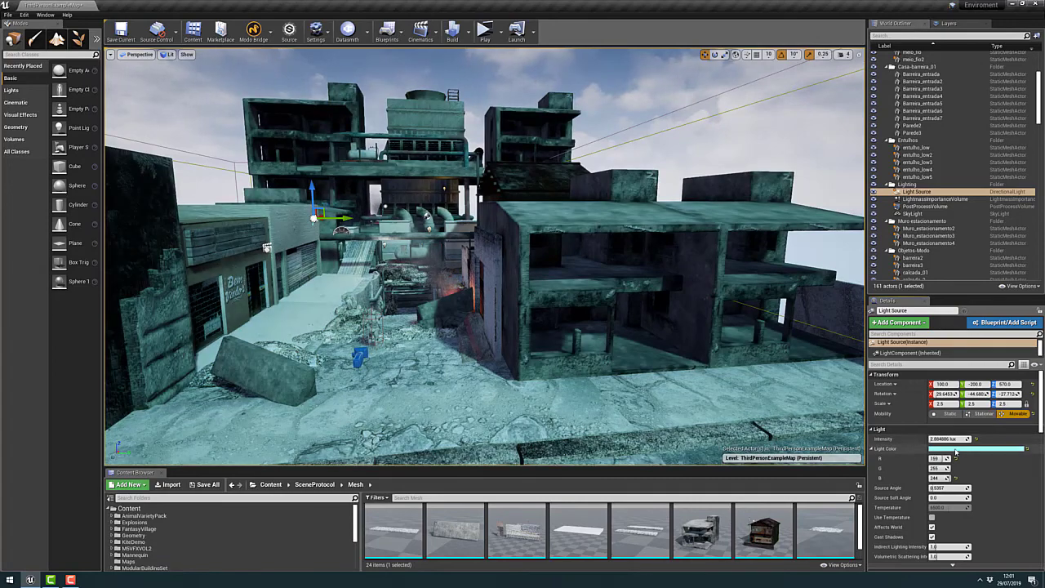
Cancel a trial light colour to keep the cyan, and undo the intensity back to 0.1 lux.
click(956, 449)
click(849, 445)
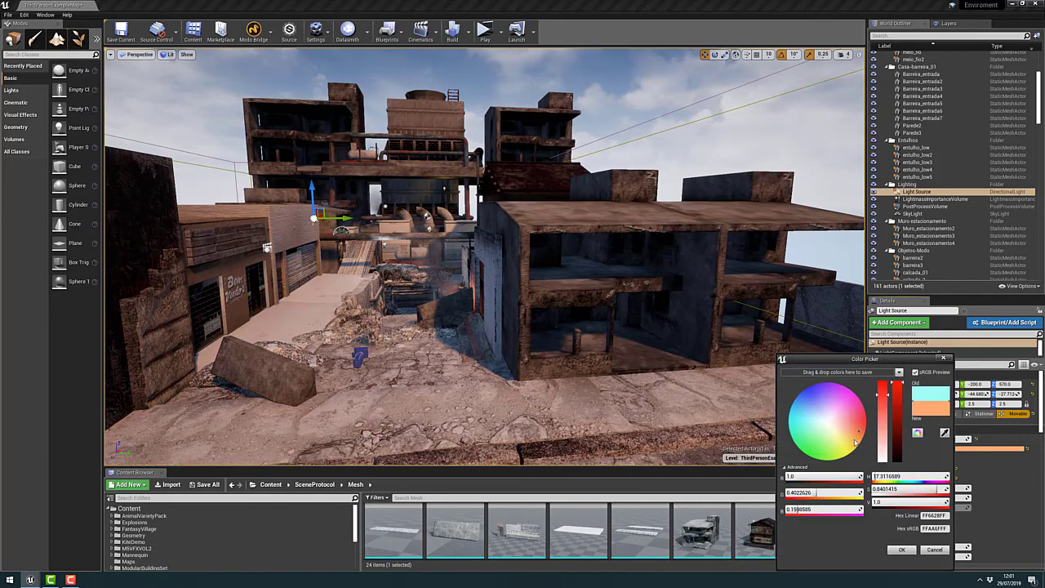
mouse_move(849, 445)
mouse_down()
mouse_move(794, 406)
mouse_move(823, 406)
mouse_up()
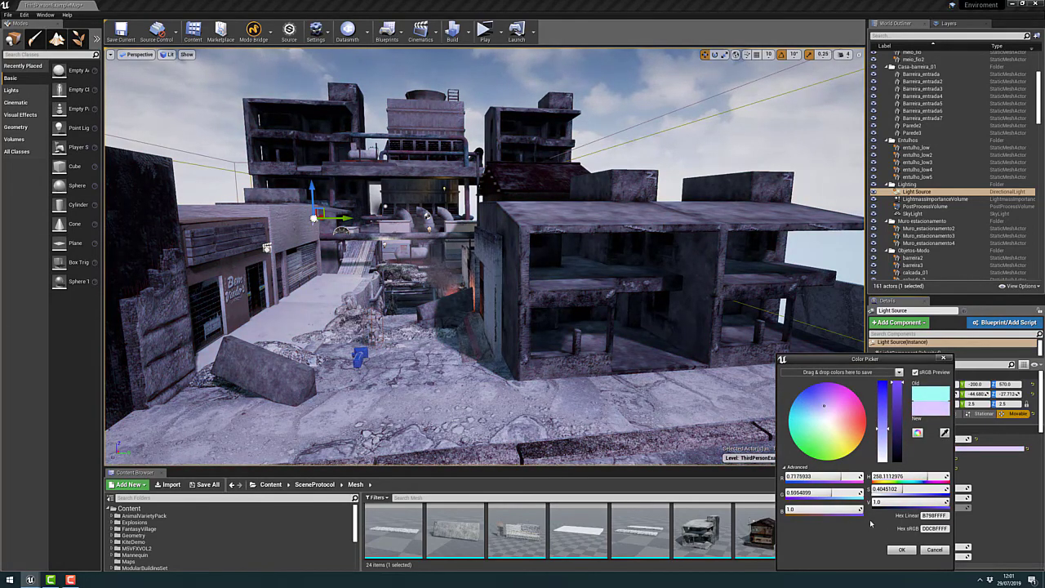
click(933, 550)
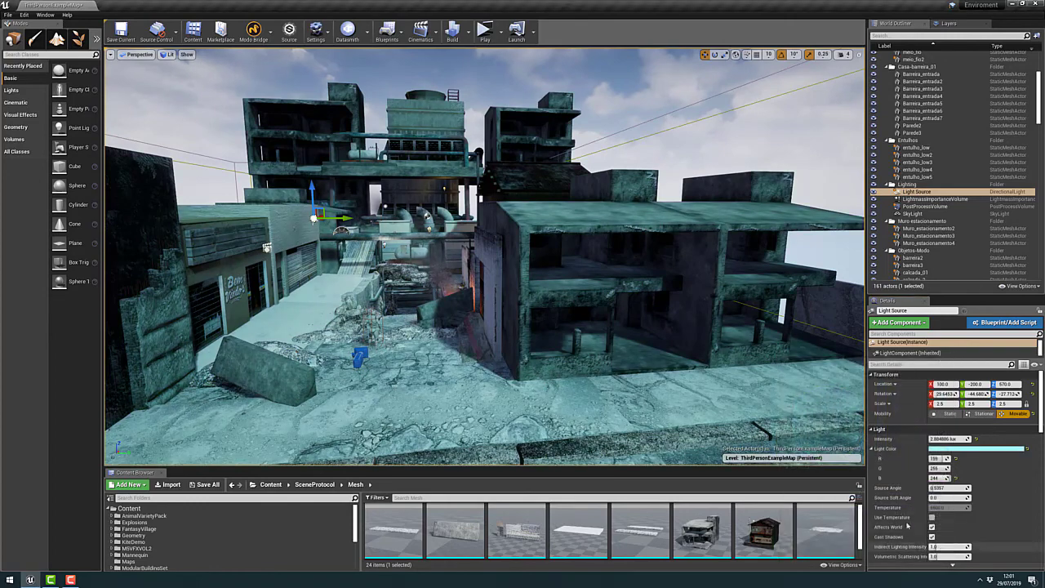
key(ctrl+z)
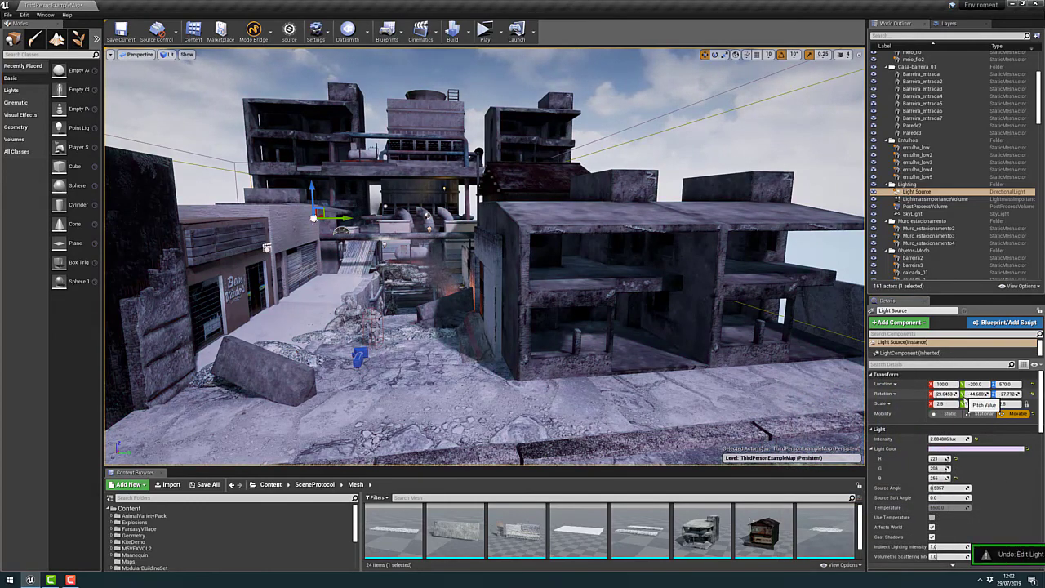
key(ctrl+z)
key(ctrl+z)
key(ctrl+z)
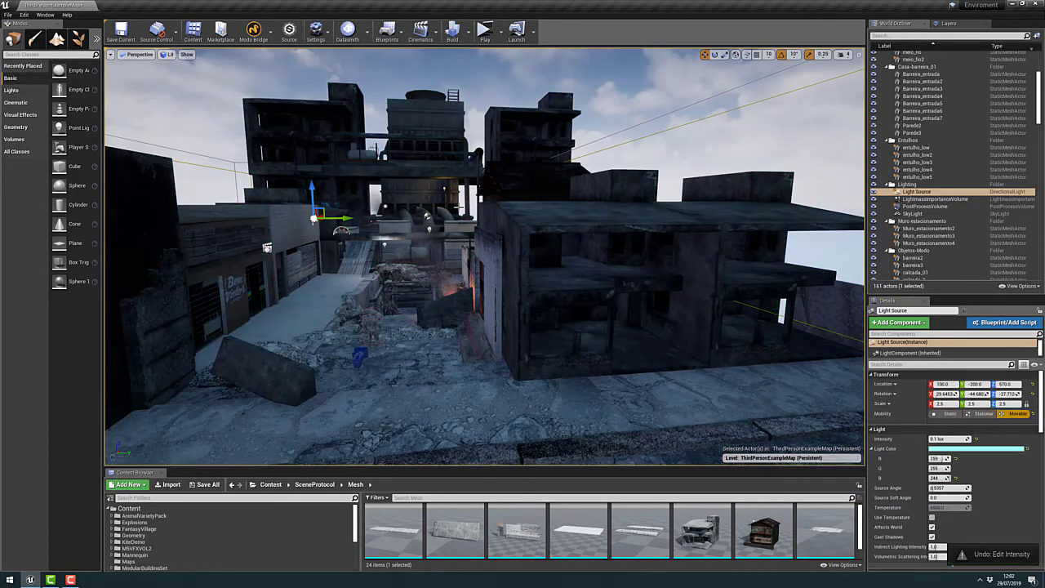
click(167, 54)
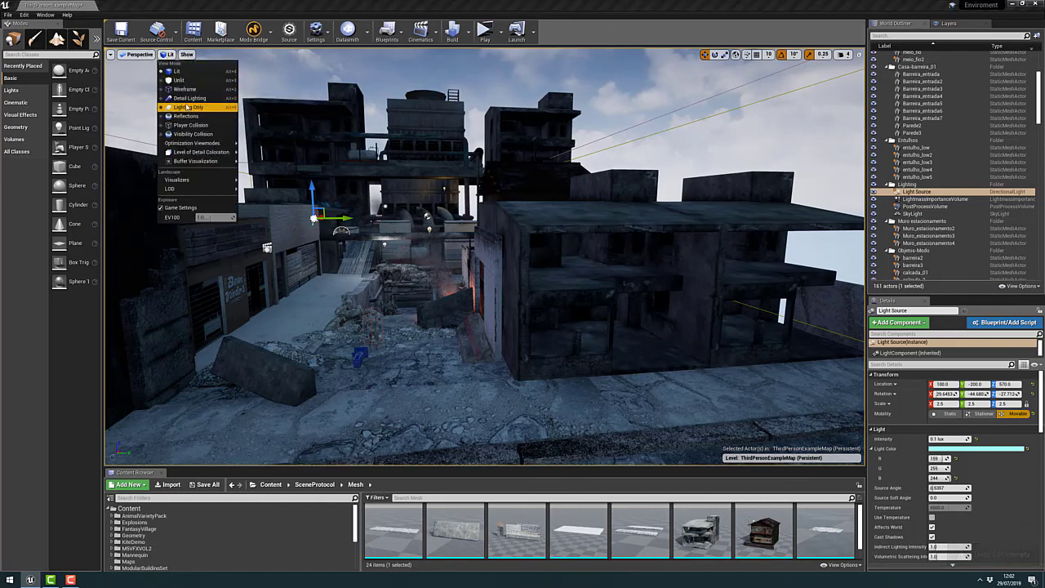
View the level in Lighting Only mode, then switch to Detail Lighting.
click(184, 107)
click(170, 55)
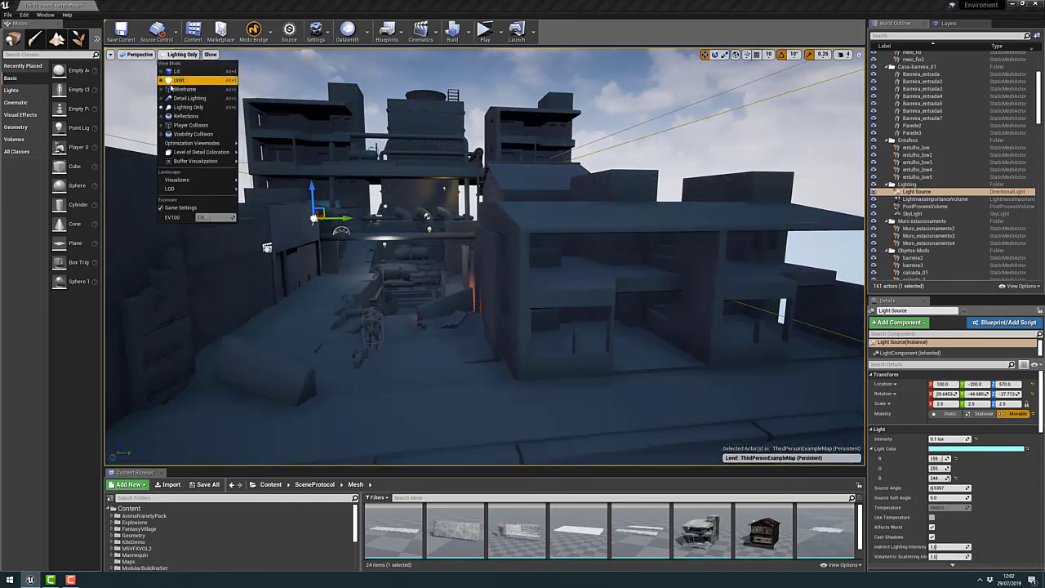
click(179, 107)
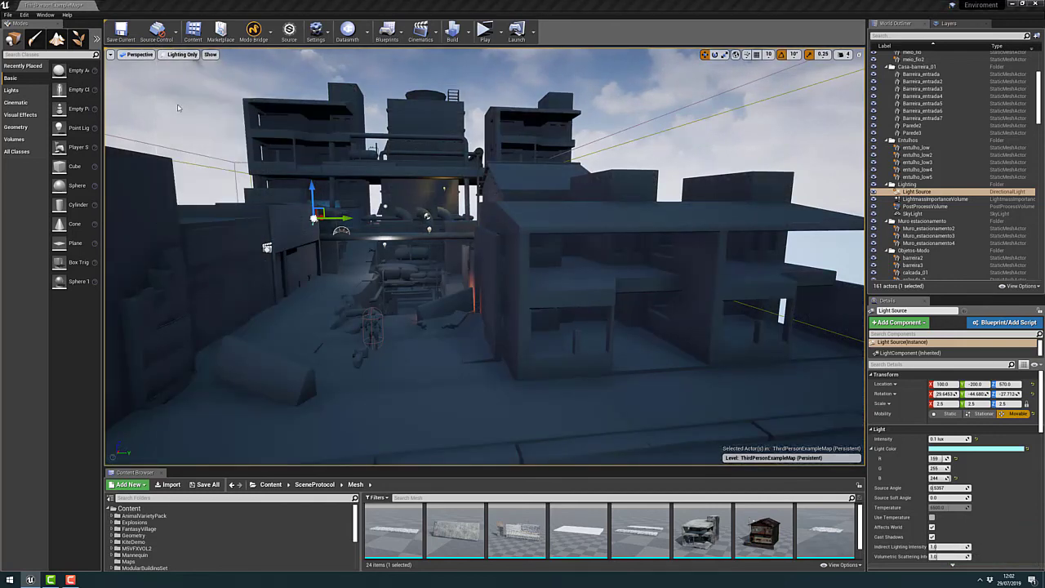
click(181, 55)
click(176, 99)
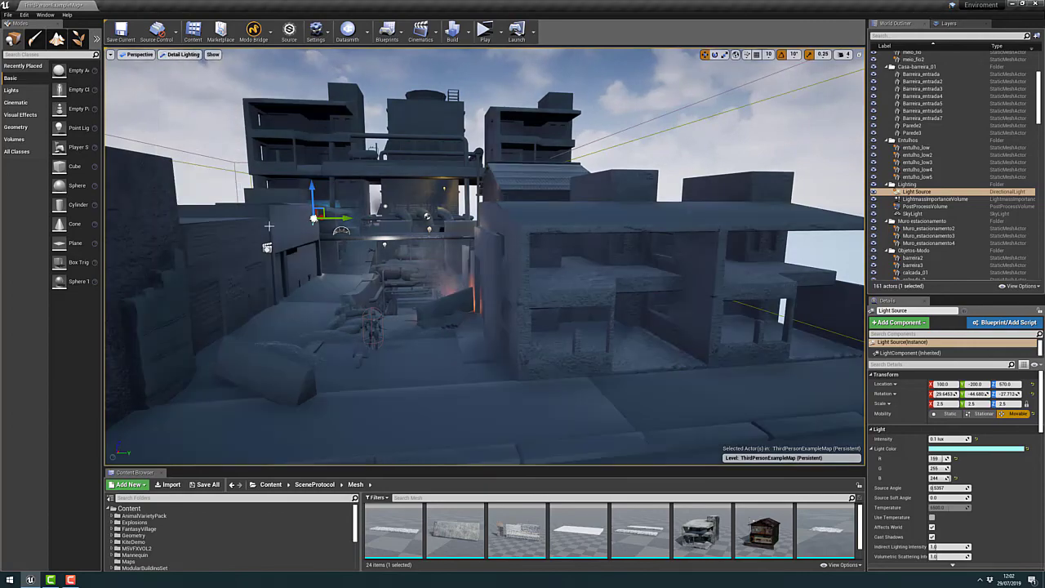
Fly low over the street toward the buildings and pipes, and go fullscreen with F11.
mouse_move(175, 100)
right_down()
mouse_move(343, 269)
mouse_move(424, 269)
mouse_move(457, 244)
right_up()
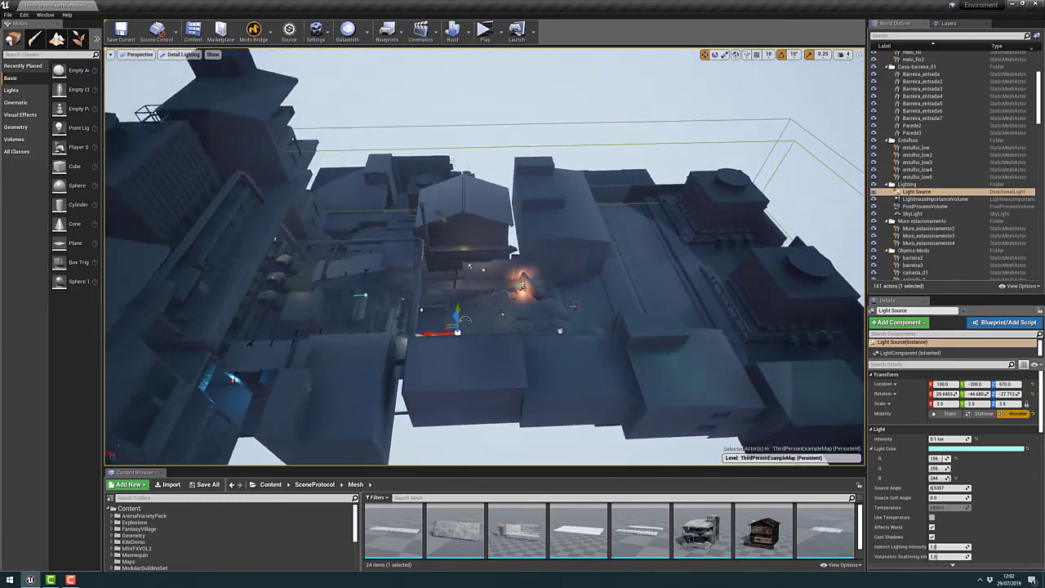
scroll(326, 282, up, 3)
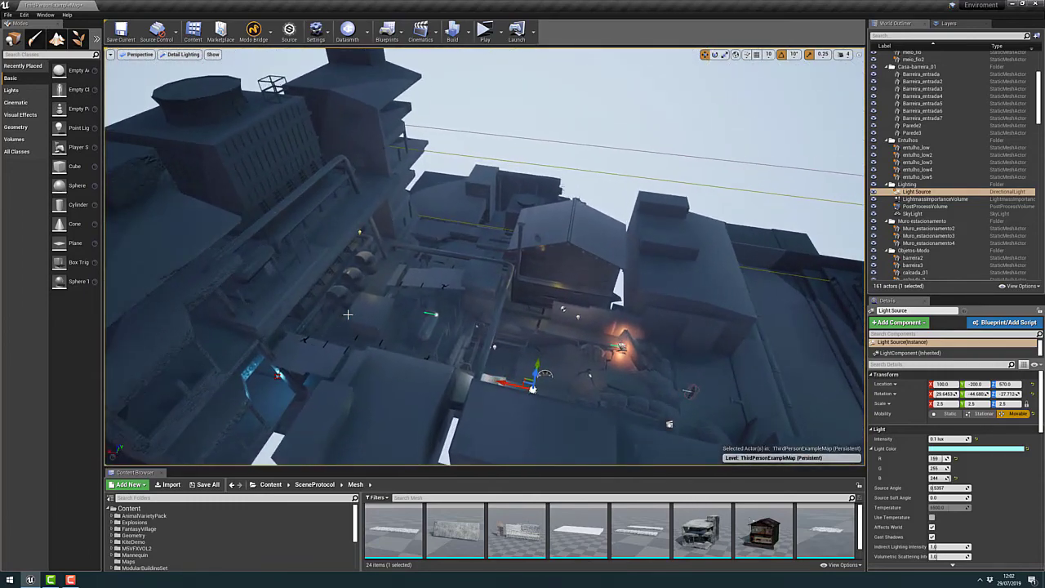
right_drag(347, 313, 442, 331)
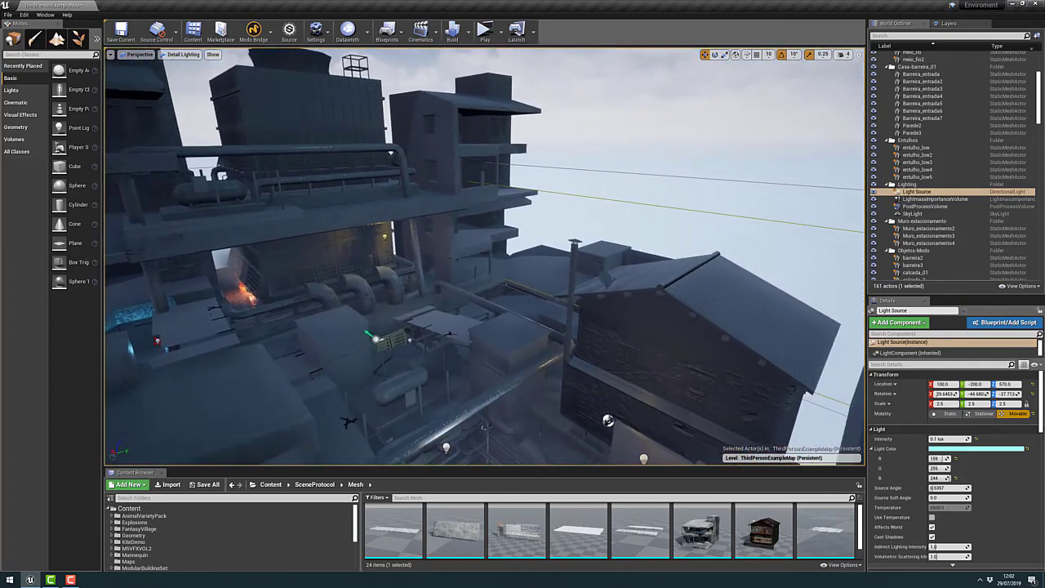
key(F11)
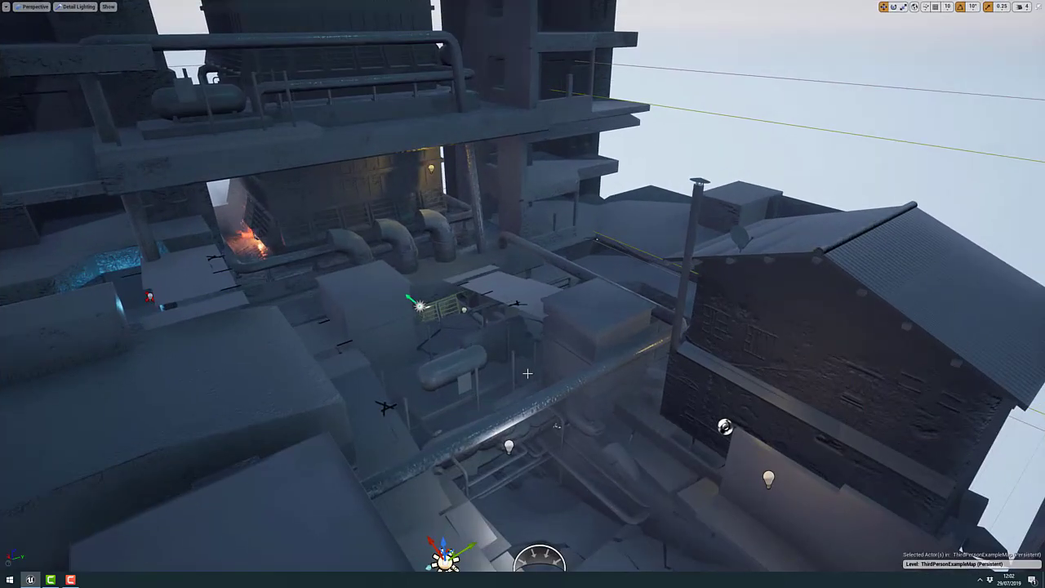
right_drag(522, 294, 522, 294)
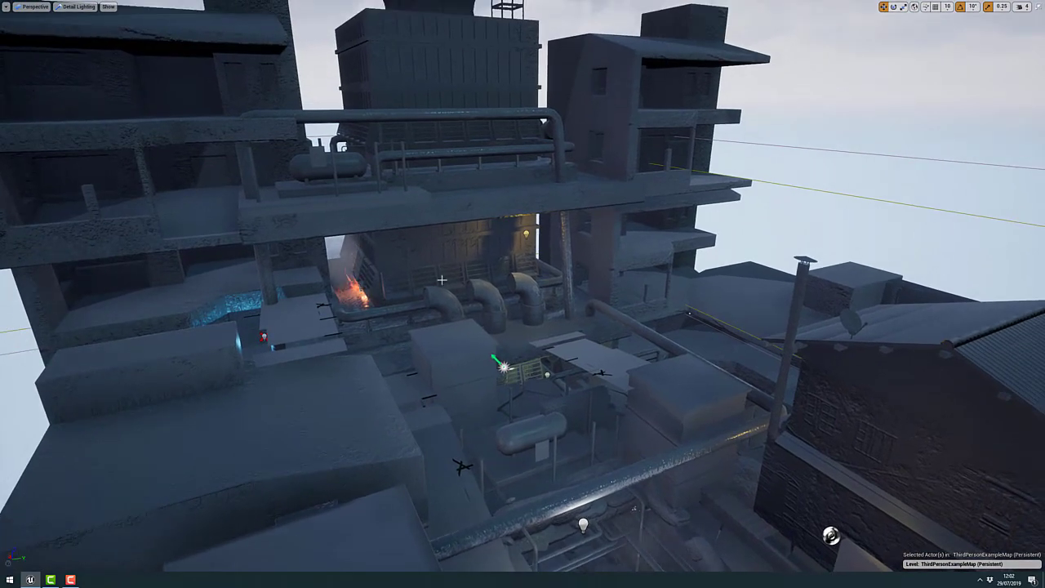
Return to Lit view and fly past the brick building down into the courtyard by the fire.
click(83, 25)
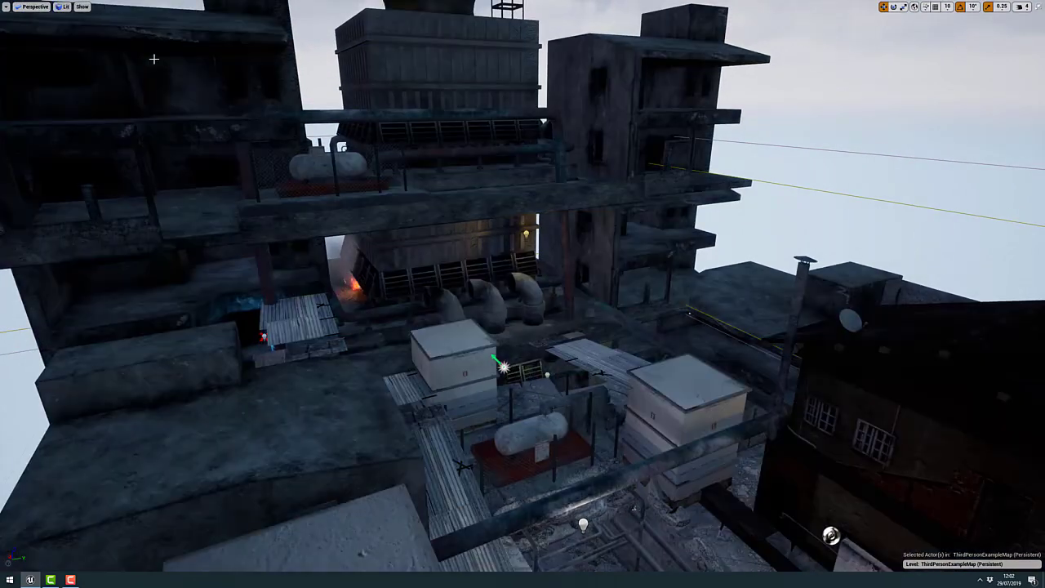
right_drag(479, 263, 479, 263)
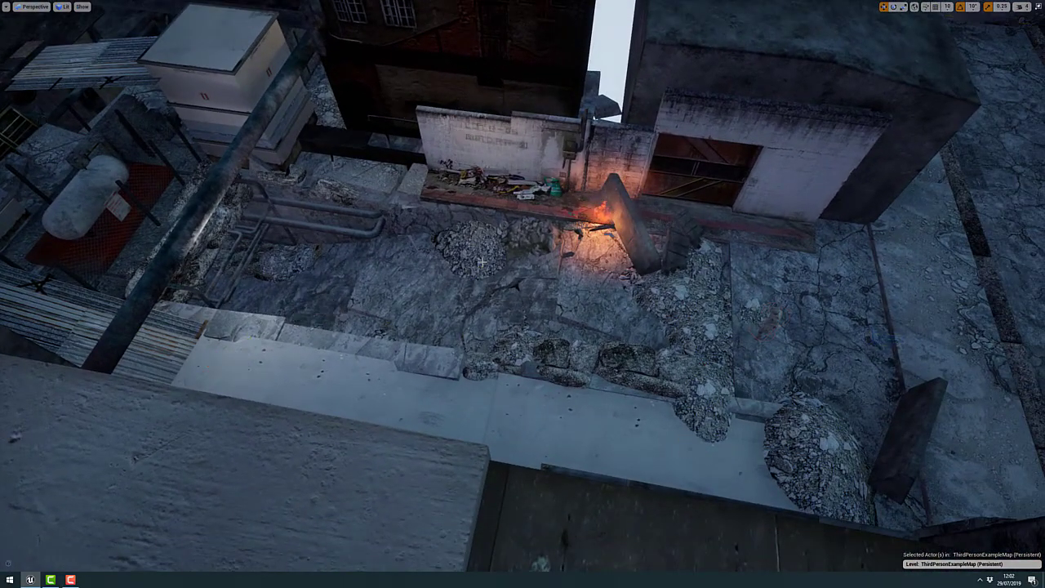
right_drag(479, 258, 479, 257)
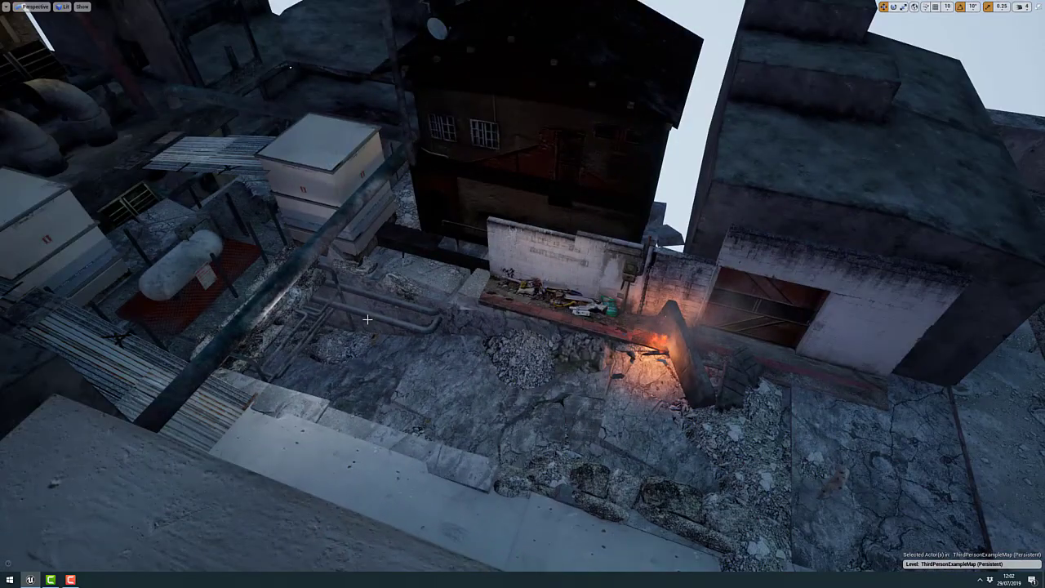
right_drag(367, 319, 339, 337)
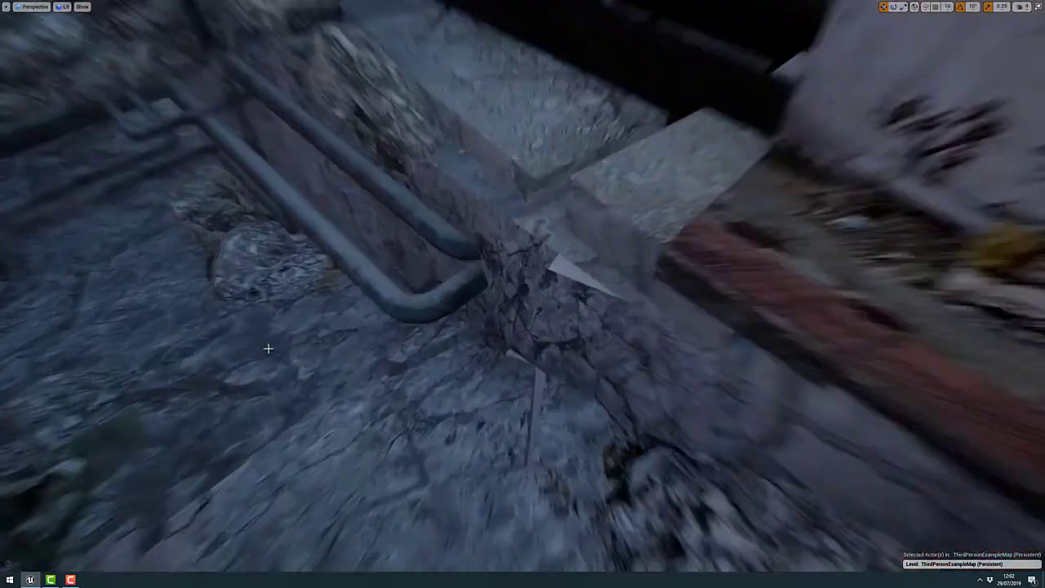
right_drag(274, 392, 271, 343)
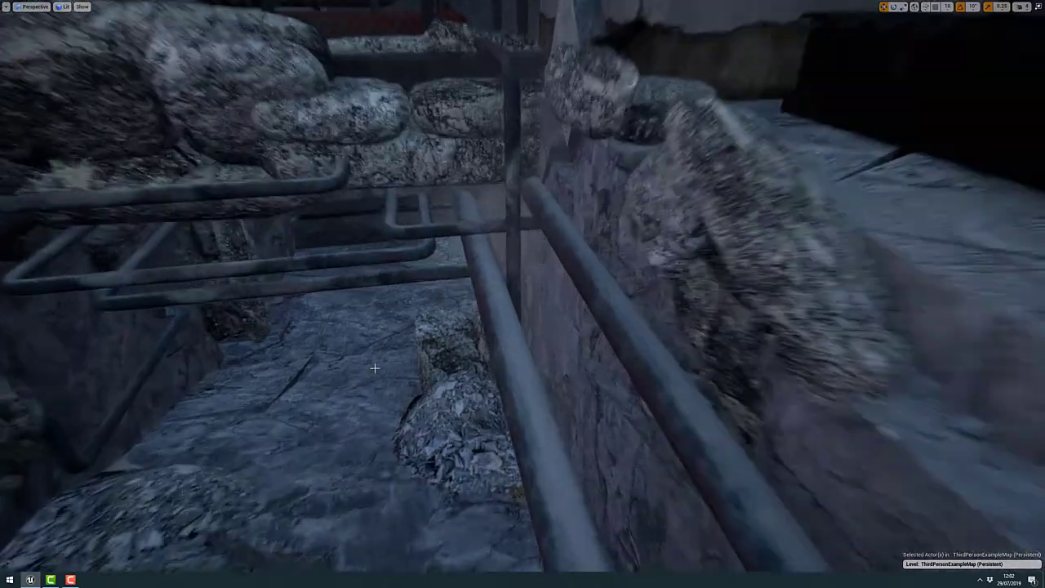
Fly along the pipes and rock wall past the gas tank, then up over the rooftops.
right_drag(375, 368, 368, 352)
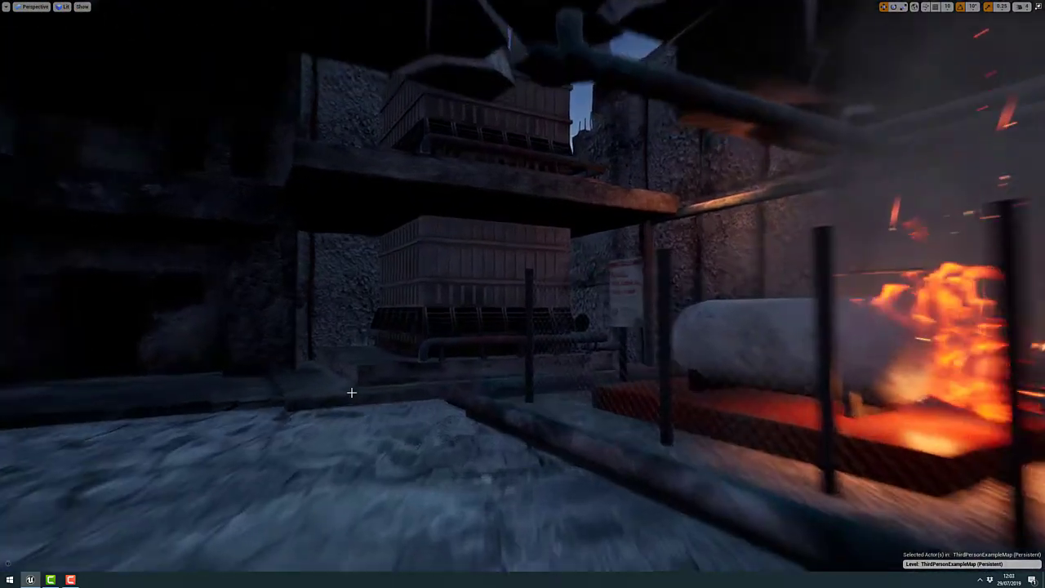
right_drag(351, 393, 367, 346)
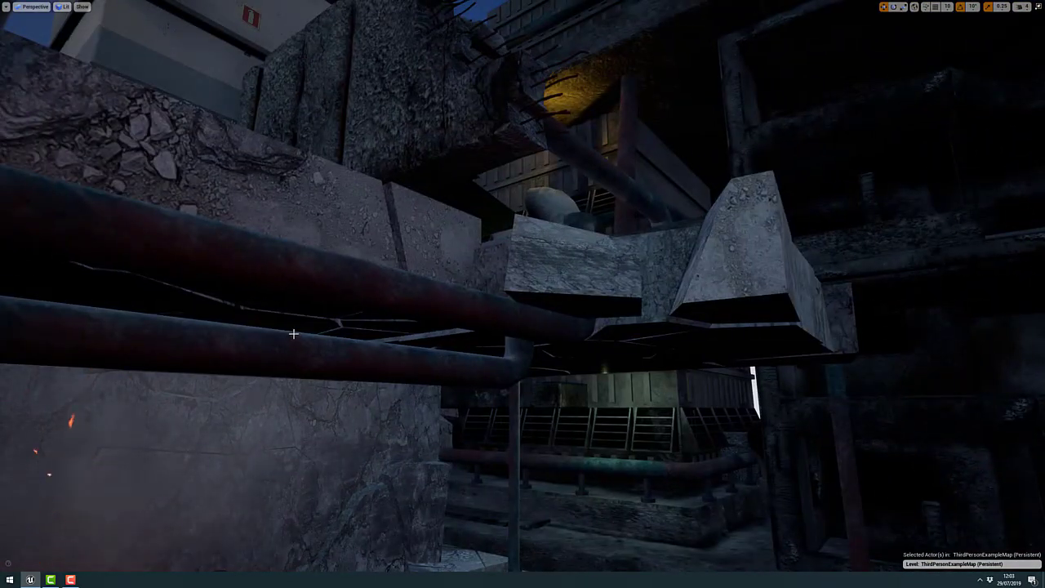
right_drag(293, 333, 316, 348)
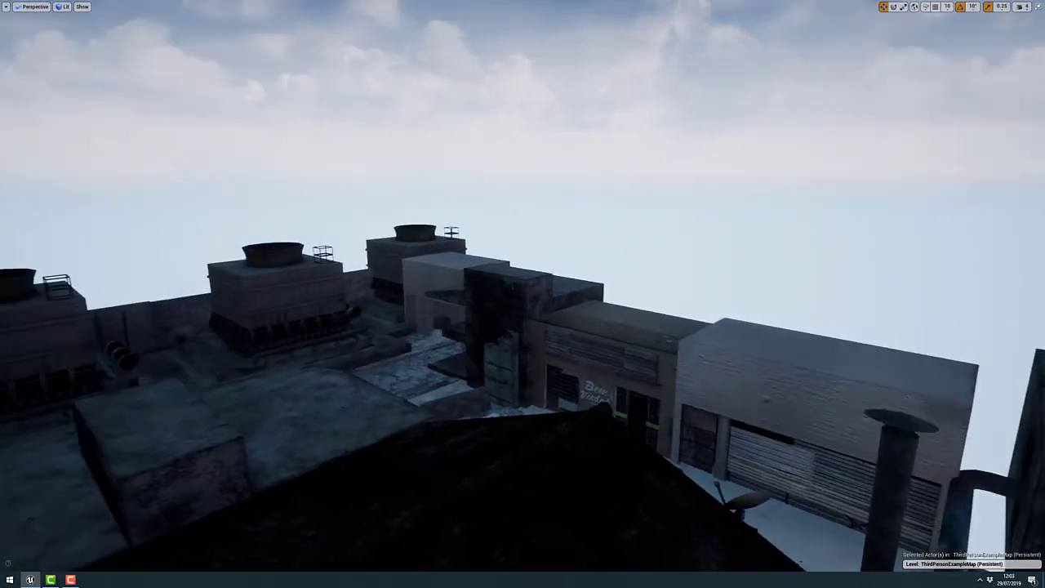
right_drag(539, 364, 501, 369)
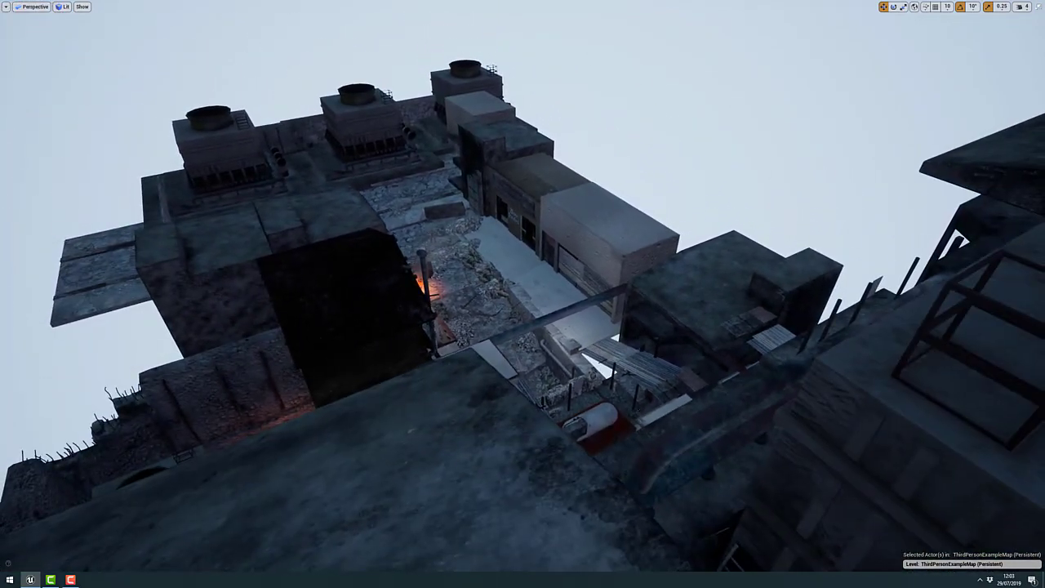
right_drag(697, 397, 671, 396)
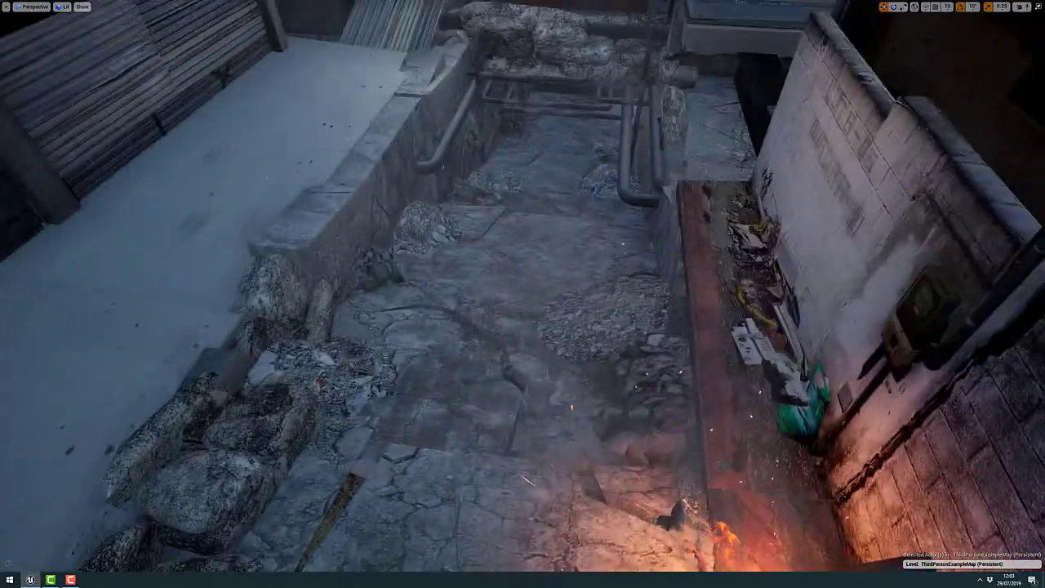
right_drag(571, 421, 571, 422)
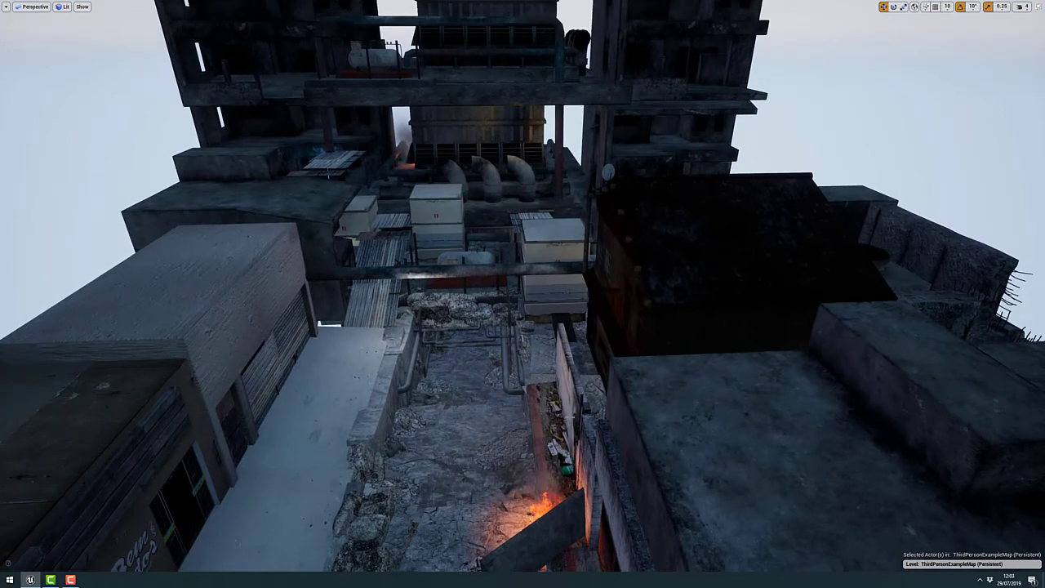
Restore the editor layout and bring the camera to street level beside the player mannequin.
key(F11)
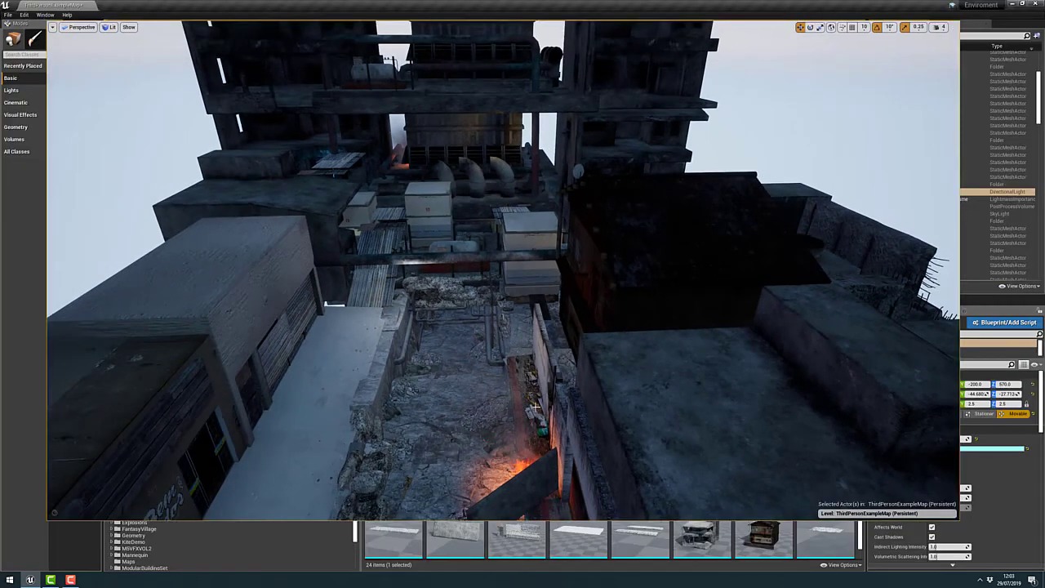
right_drag(417, 407, 417, 407)
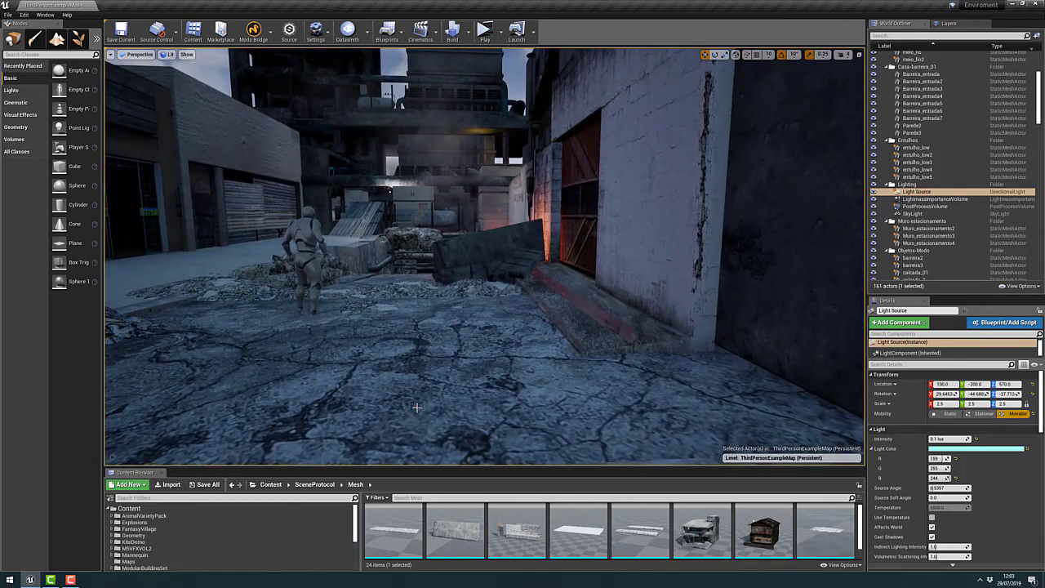
key(F11)
key(F11)
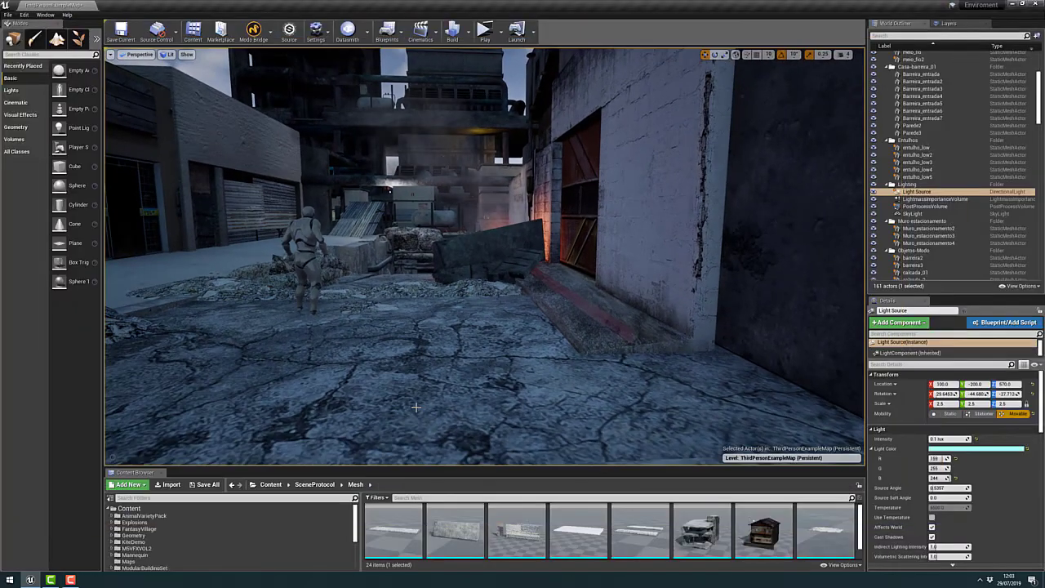